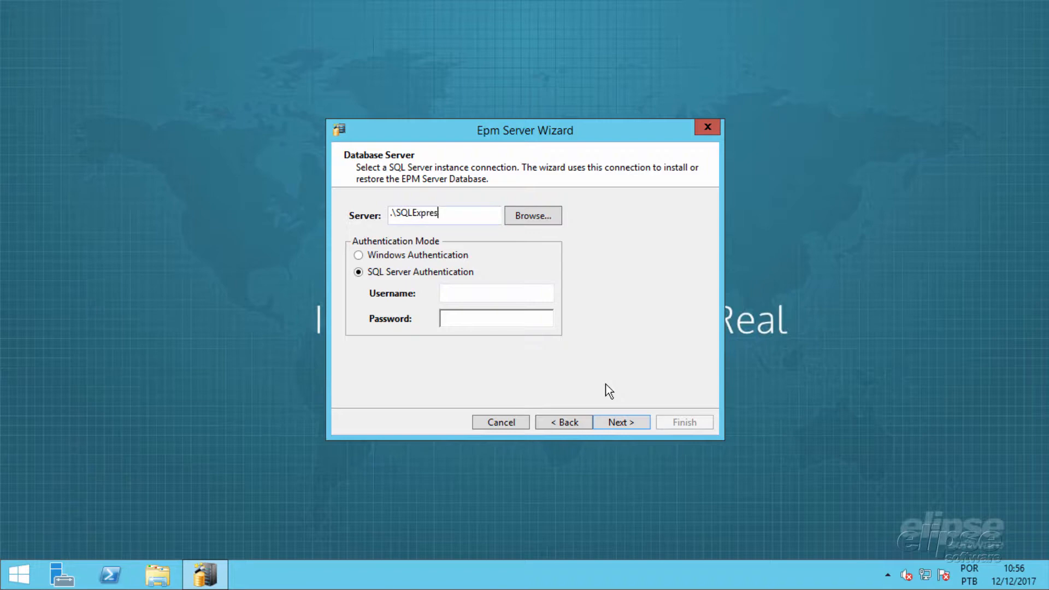
Step: Connect to the database server using SQL Server Authentication with username sa and the account password
click(534, 300)
text(sa)
key(Tab)
text(********)
click(615, 423)
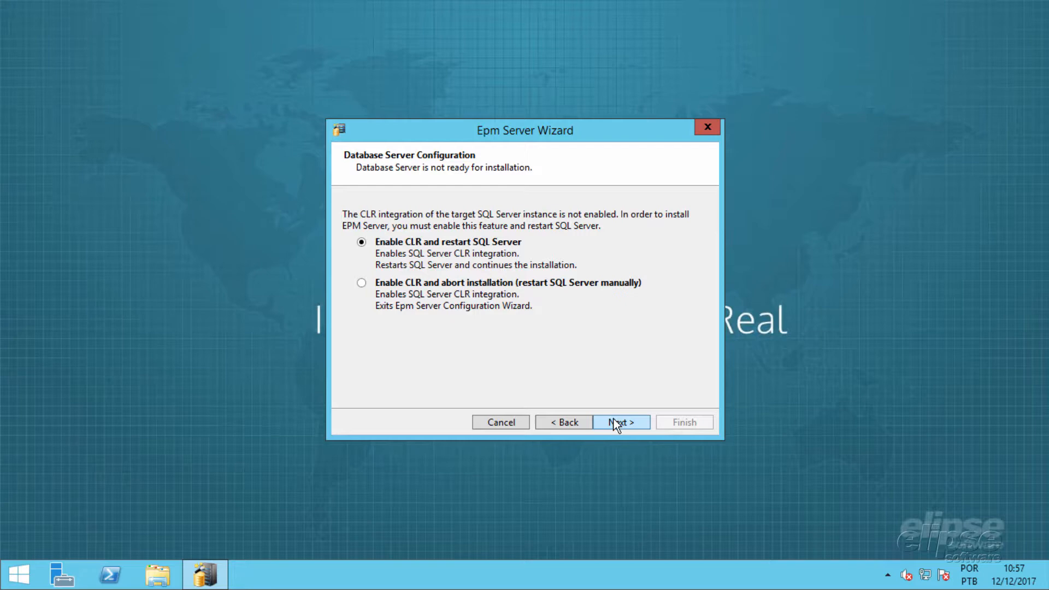
Step: Enable CLR and restart SQL Server, confirming the restart, and keep the SQL Agent disabled
click(616, 423)
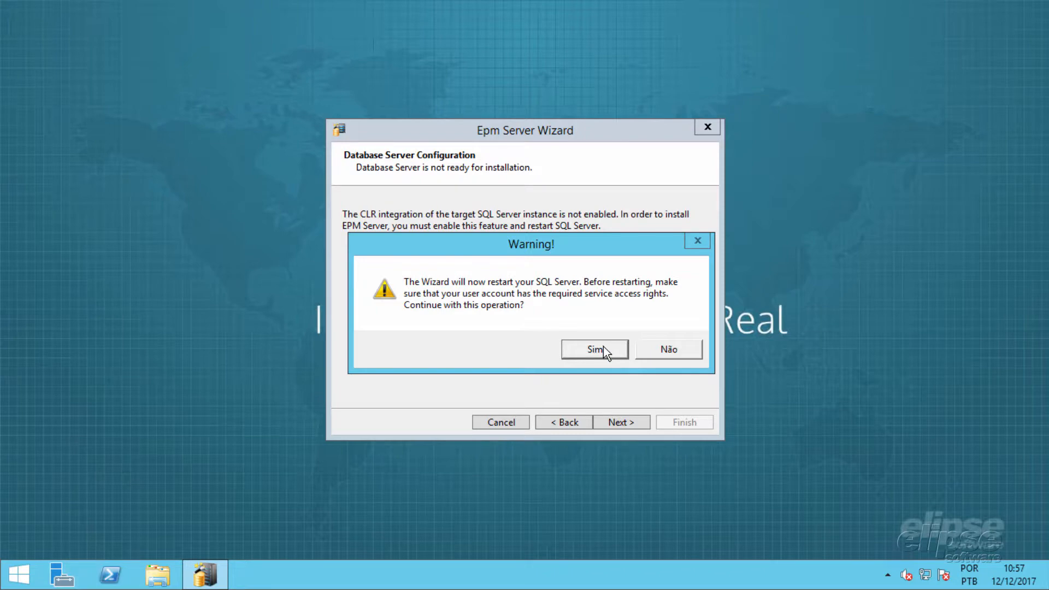
click(603, 348)
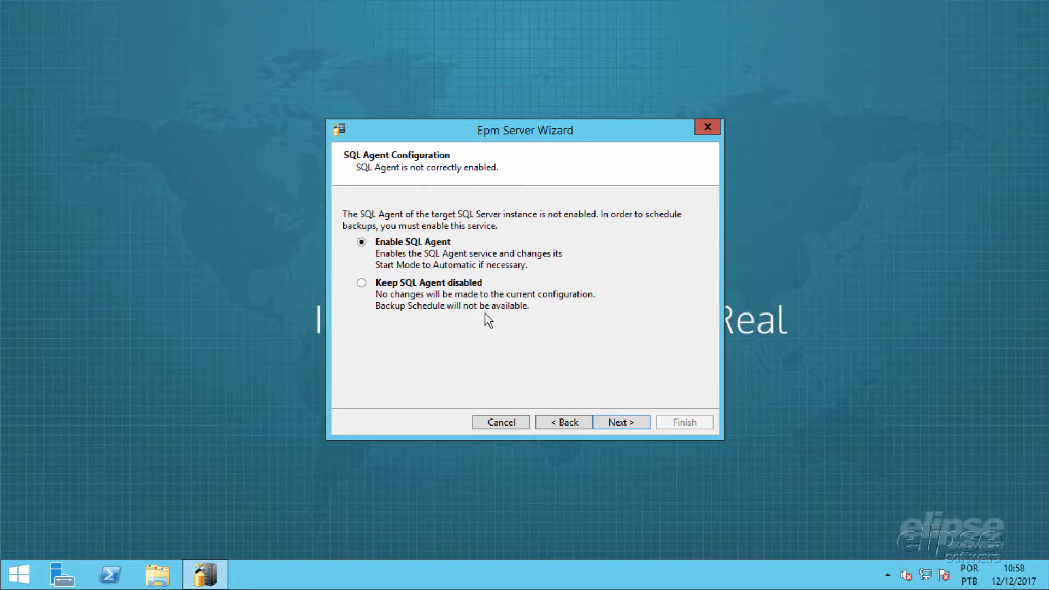
click(421, 283)
click(607, 420)
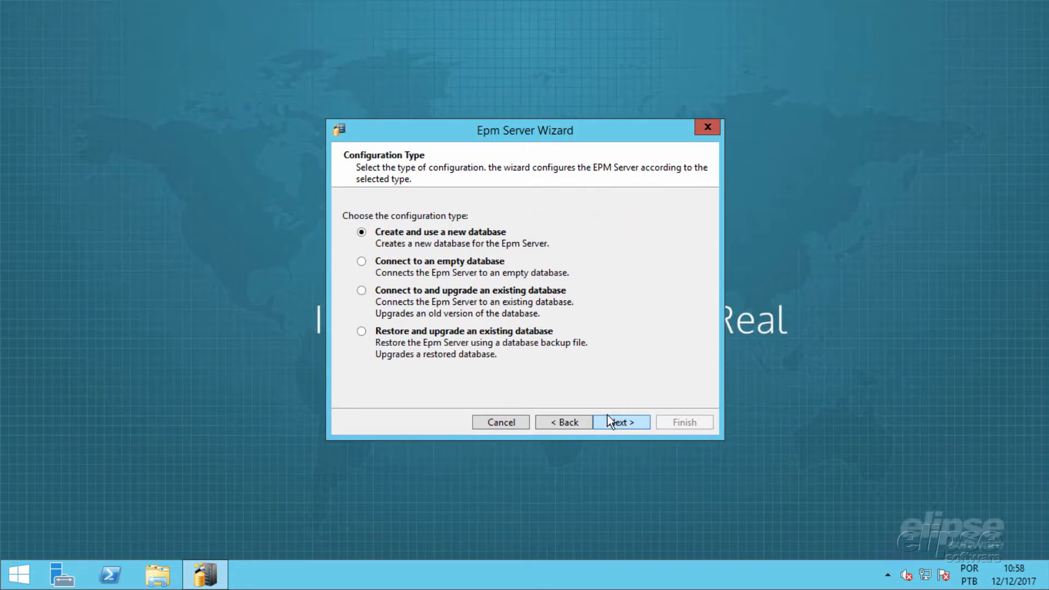
Step: Choose to create a new database named EPM_Database and accept its configuration with the Simple recovery model
click(632, 429)
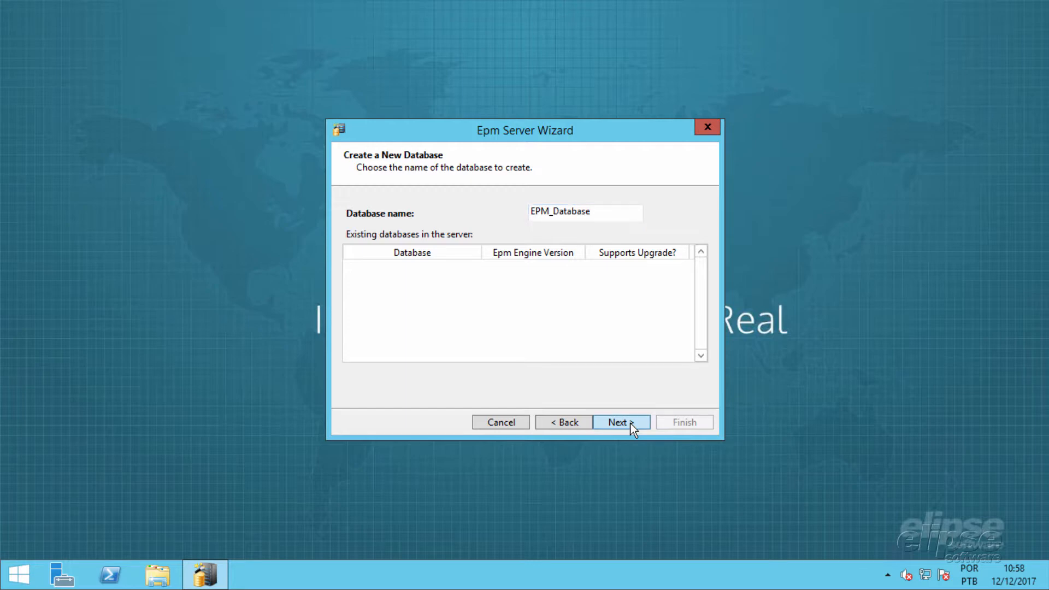
click(633, 429)
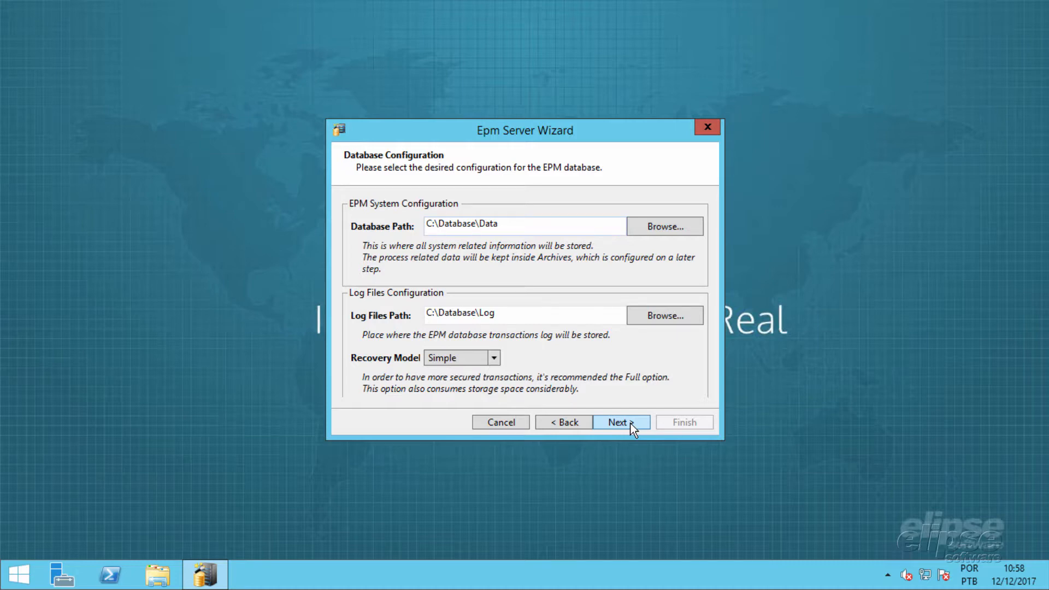
click(494, 358)
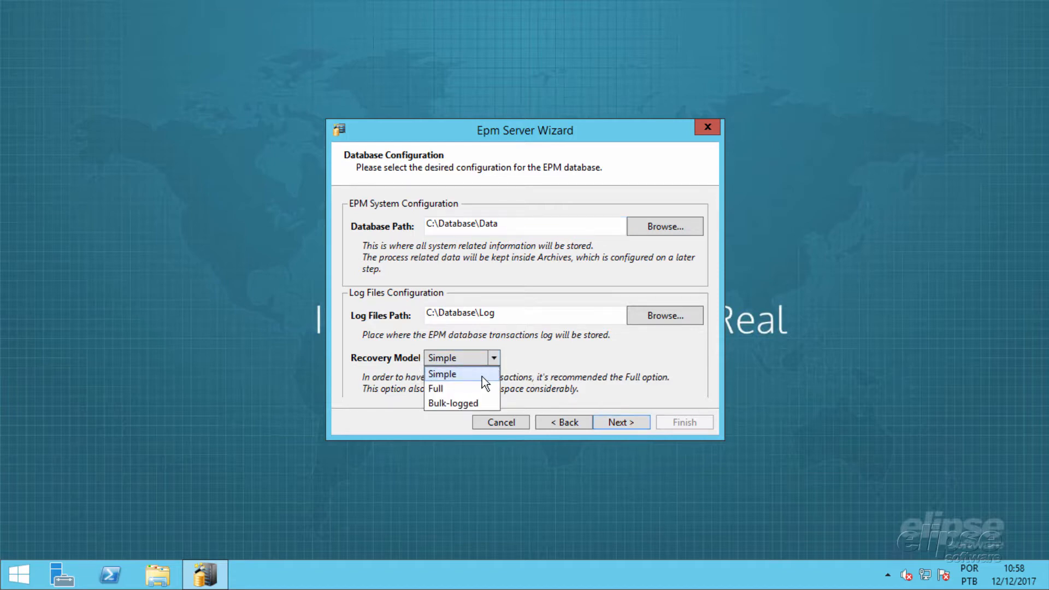
click(482, 375)
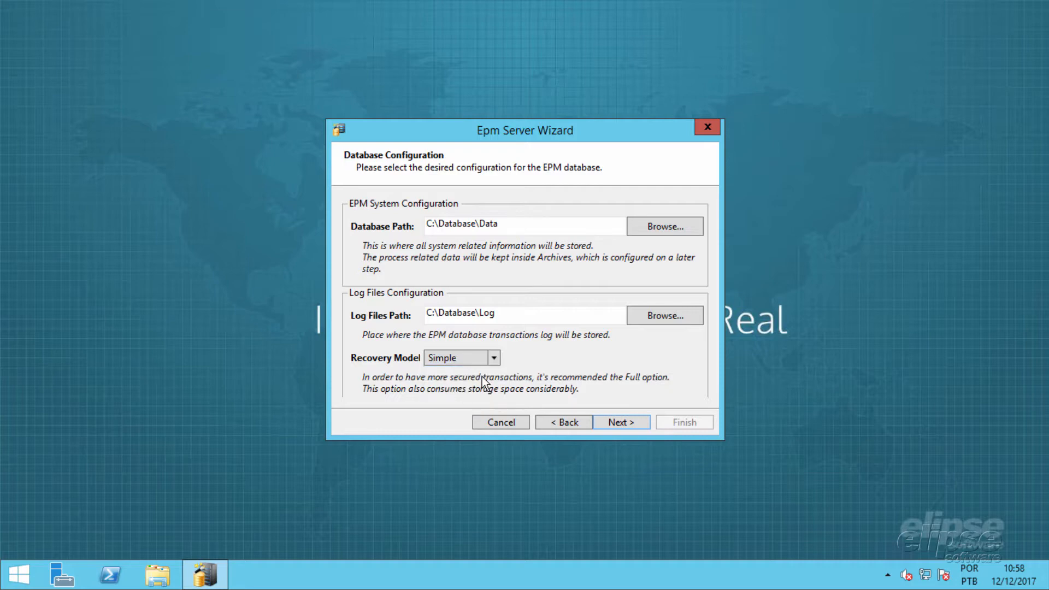
click(621, 422)
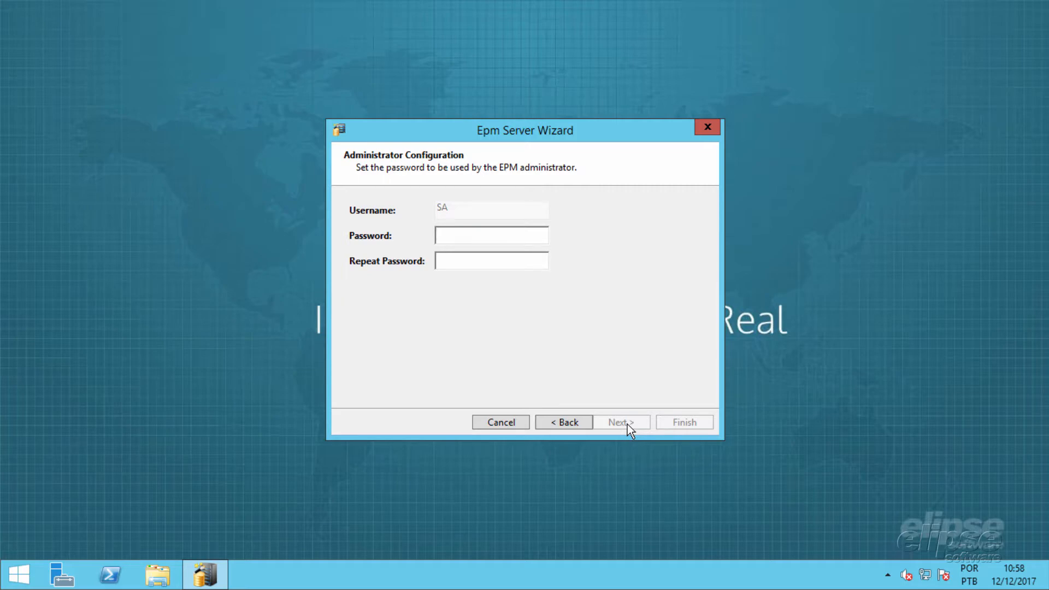
Step: Enter and repeat the EPM administrator password, and proceed to the archive configuration
text(abcdefgh)
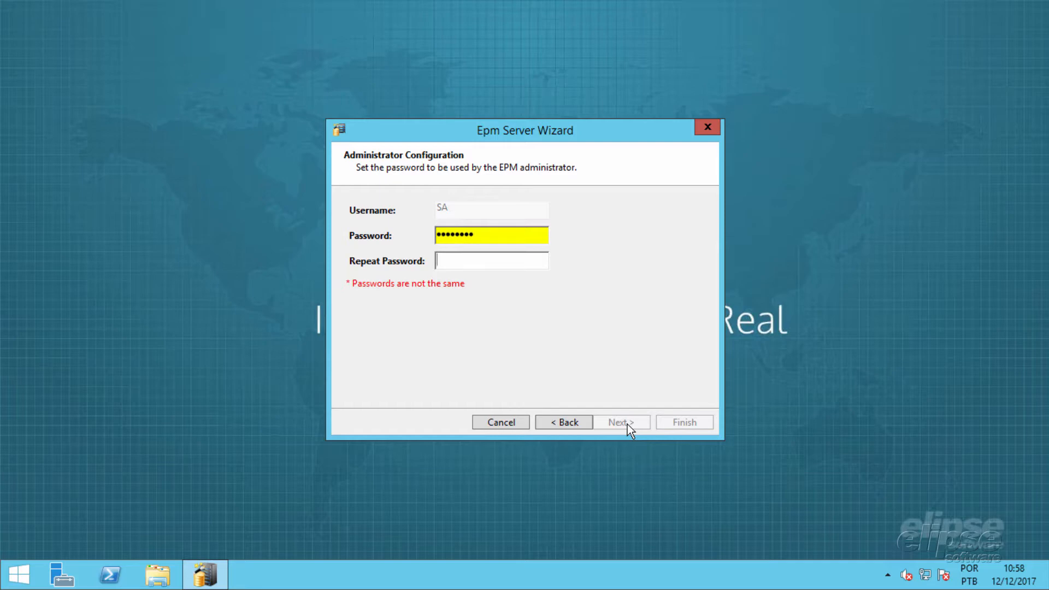
key(Tab)
text(abcdefgh)
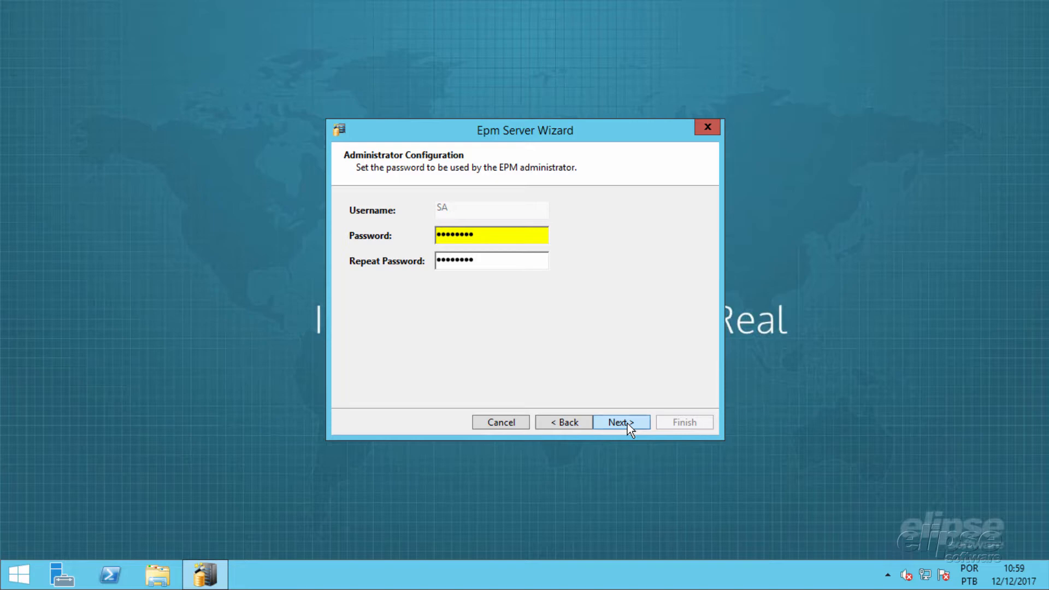
click(628, 426)
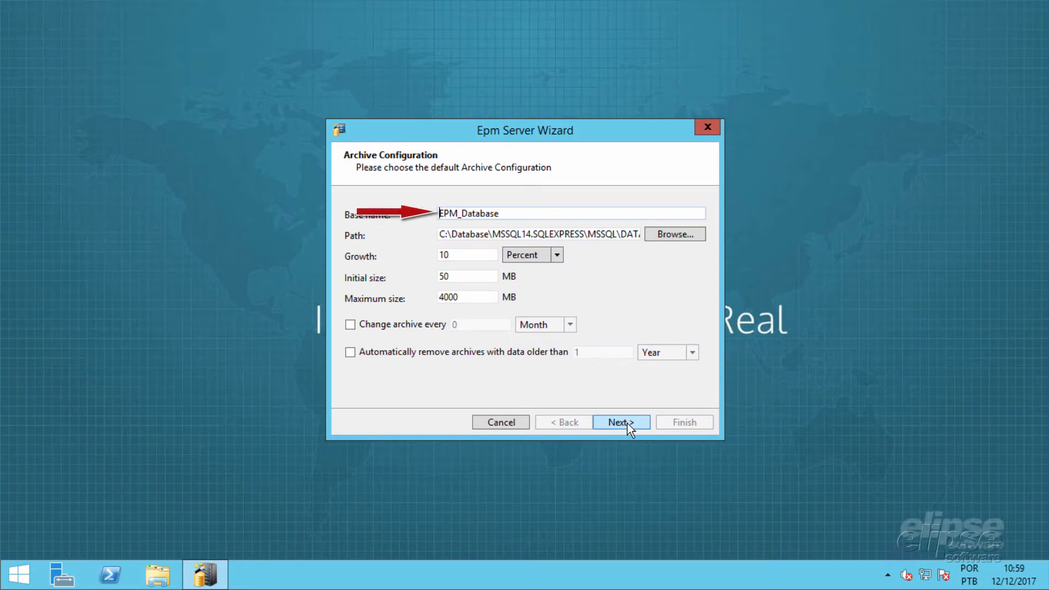
Step: Set the default archive path to C:\Database\Data\
click(675, 235)
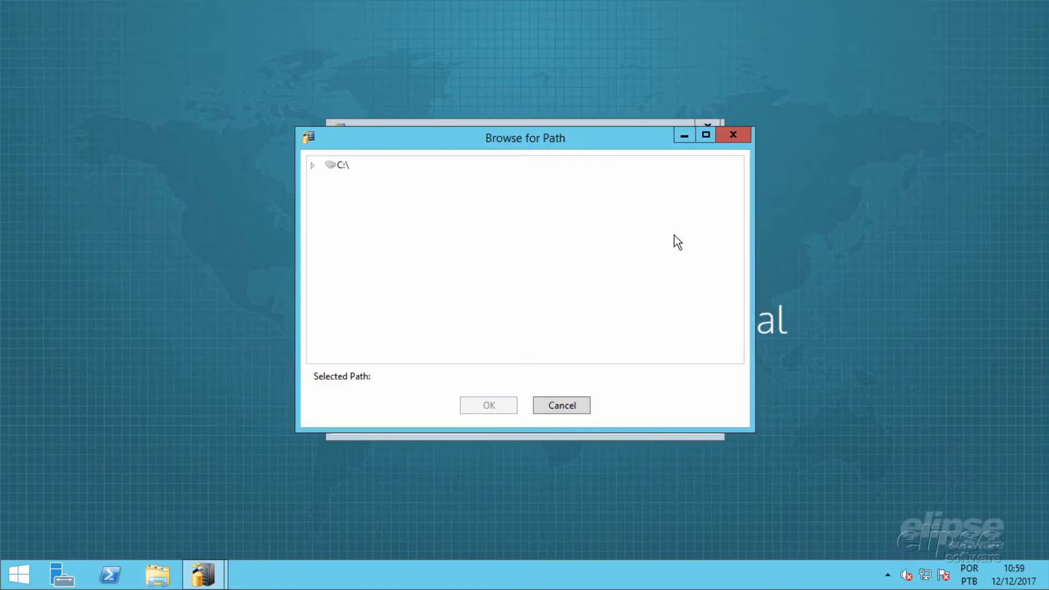
click(311, 165)
click(326, 197)
click(374, 230)
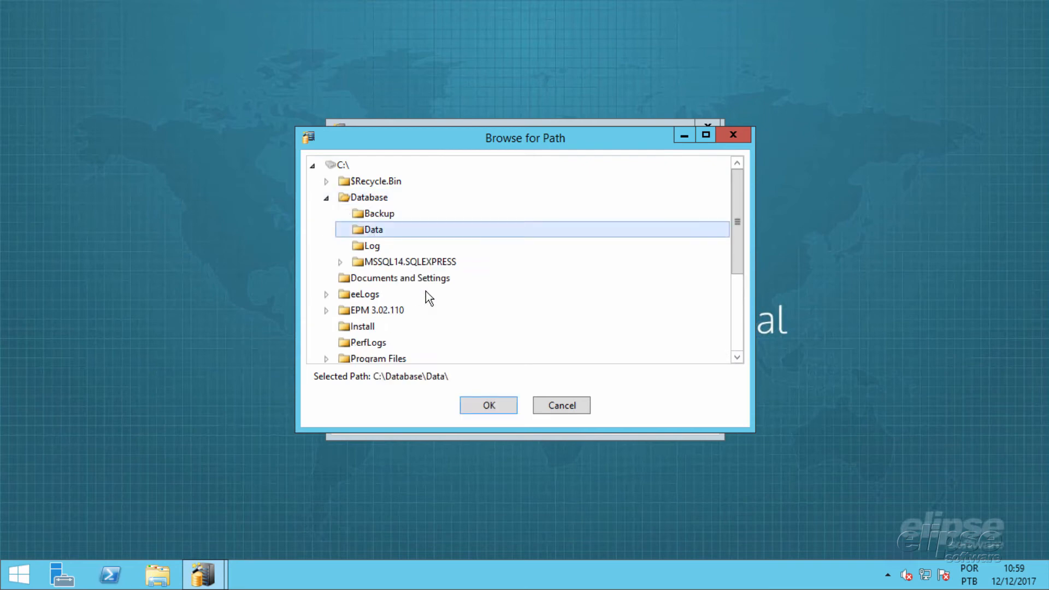
click(499, 408)
Step: Set the archive's initial size and maximum size to 1000 MB each
click(471, 277)
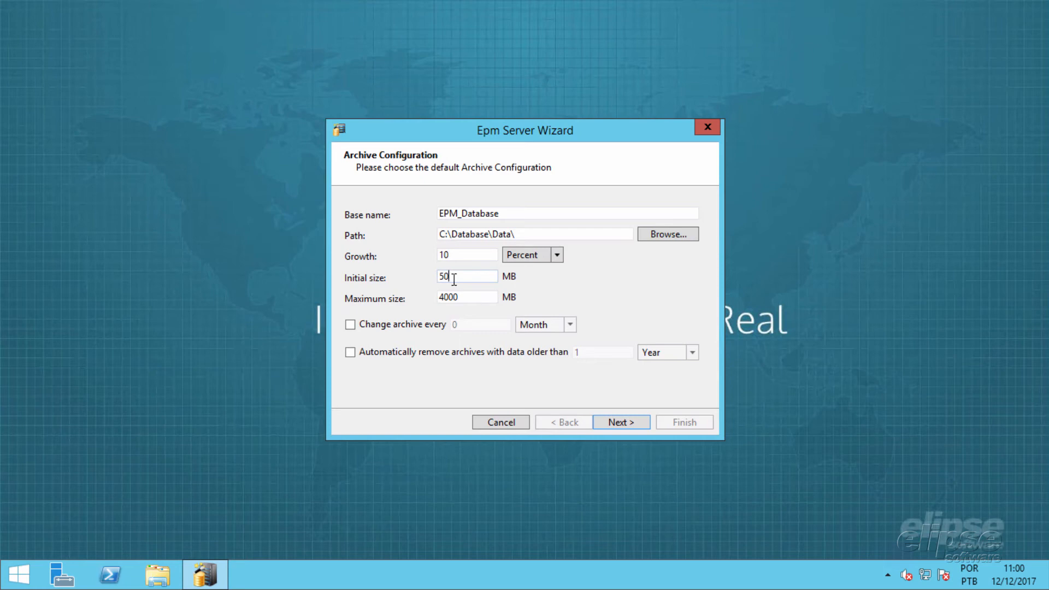
double_click(445, 297)
text(1000)
Step: Enable archive change every 1 month and automatic removal of data older than 10 years, and apply the configuration
click(351, 325)
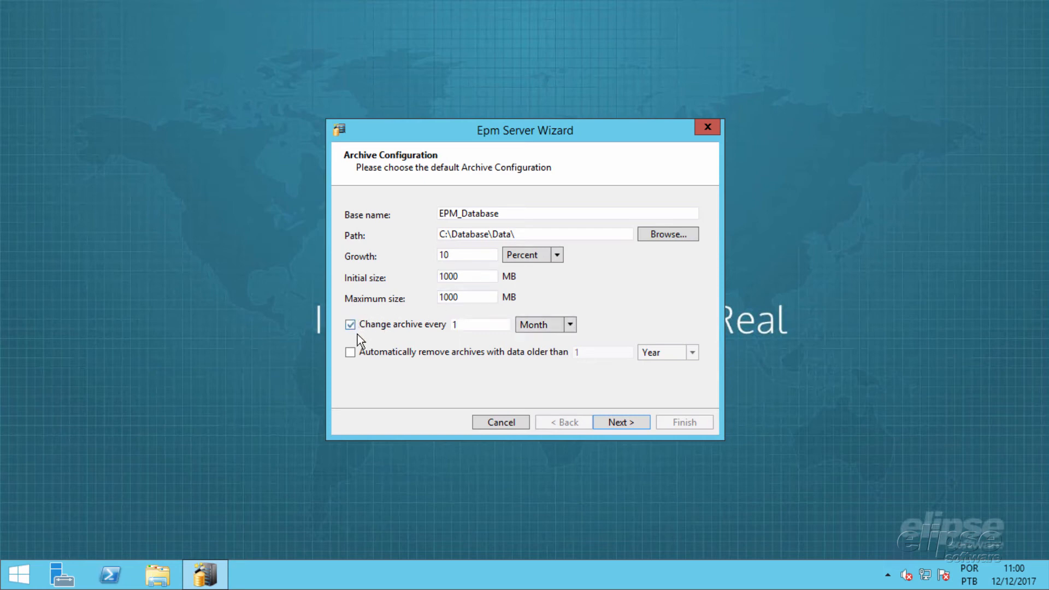
click(399, 353)
click(626, 348)
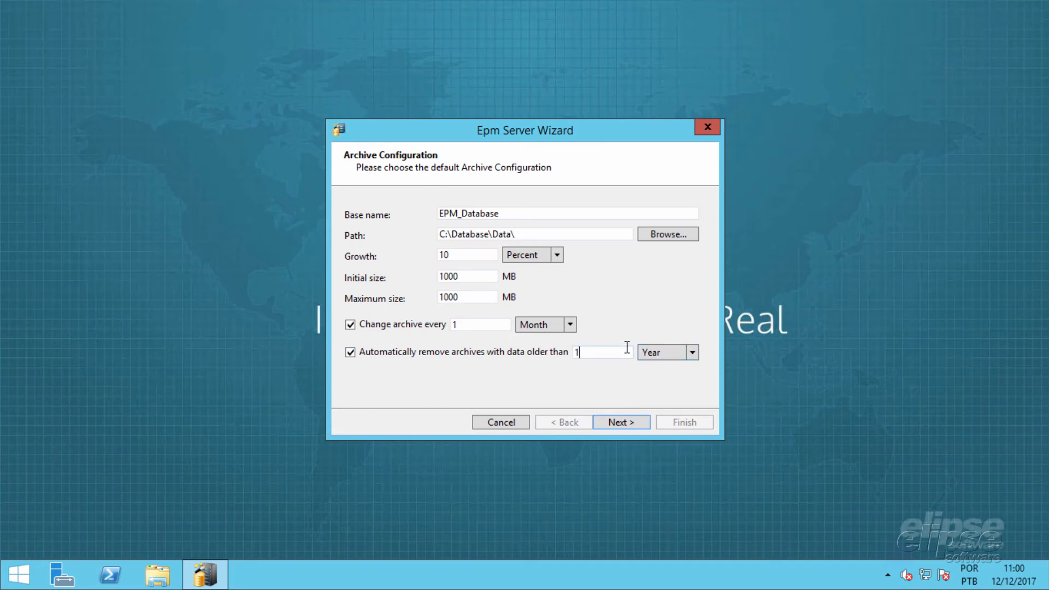
text(0)
click(621, 424)
click(599, 345)
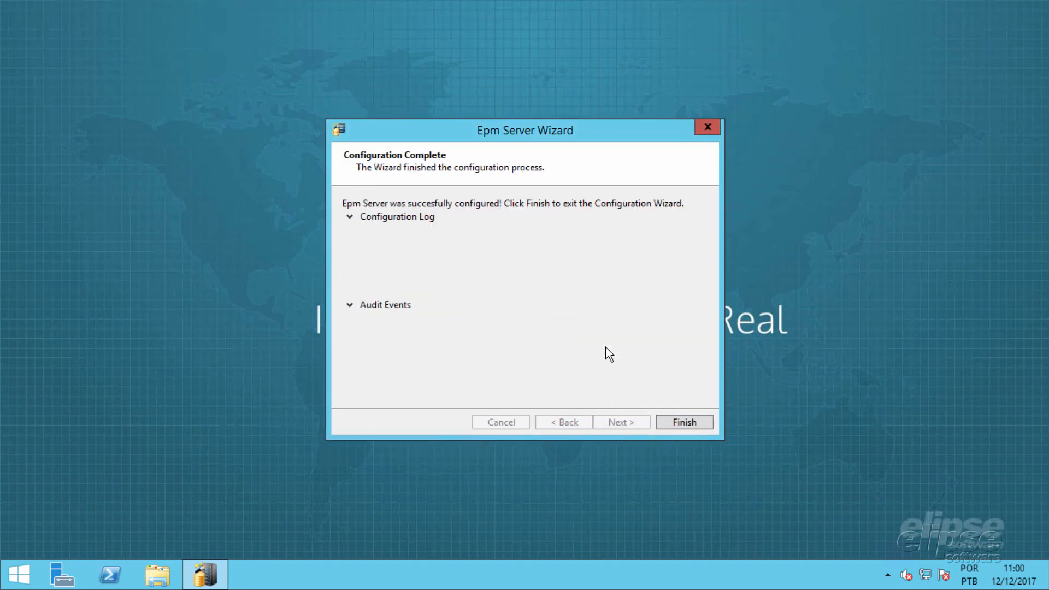
Step: Finish the configuration wizard and show the hidden notification-area icons
click(685, 424)
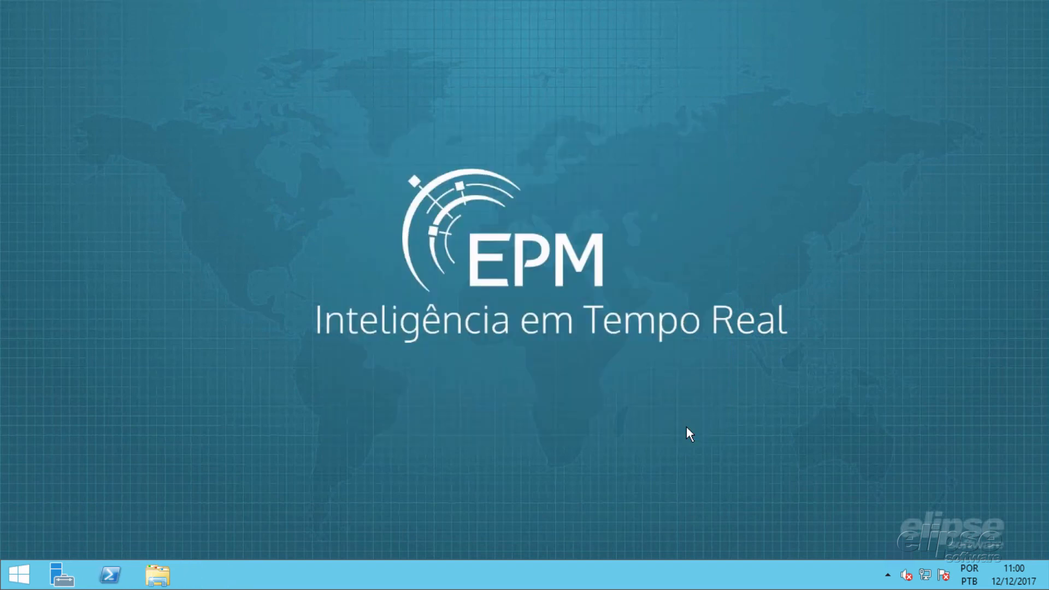
click(892, 579)
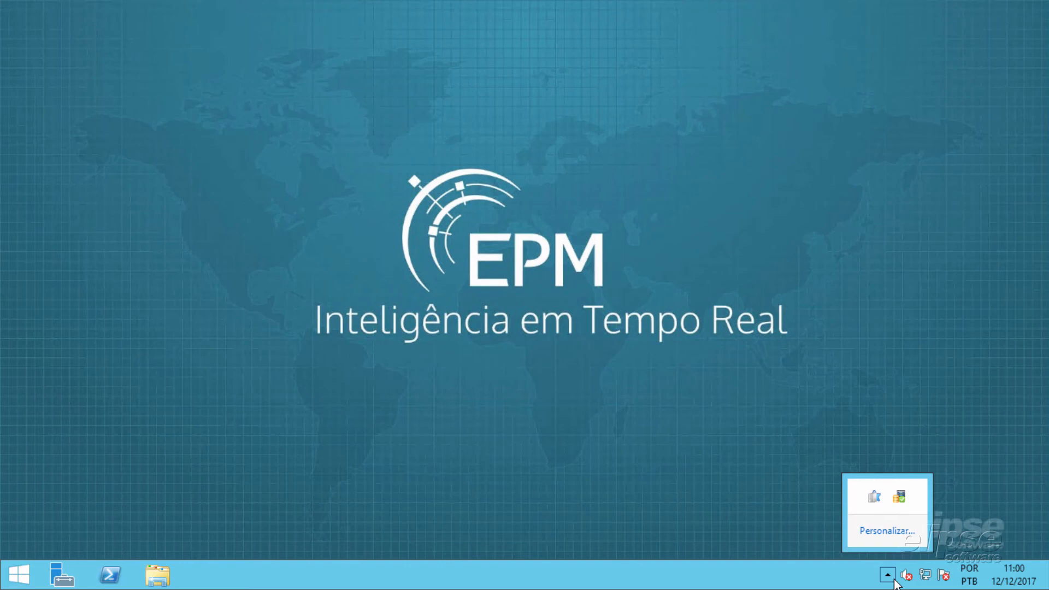